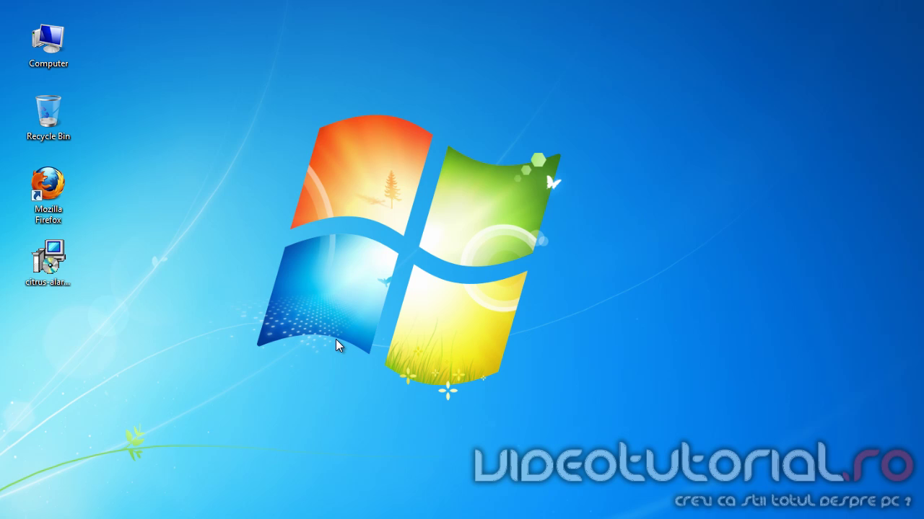
- Open Firefox and search Google for "citrus alarm"
double_click(62, 197)
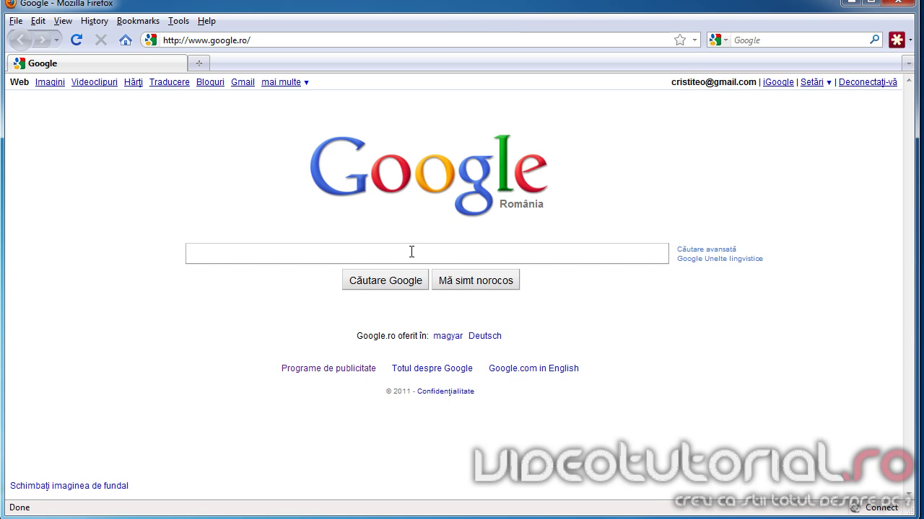
text(citrus)
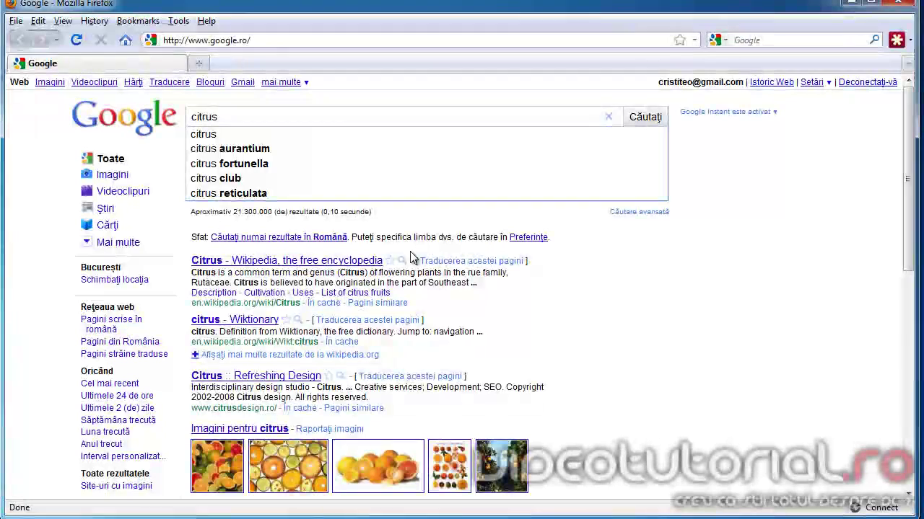
text( alarm)
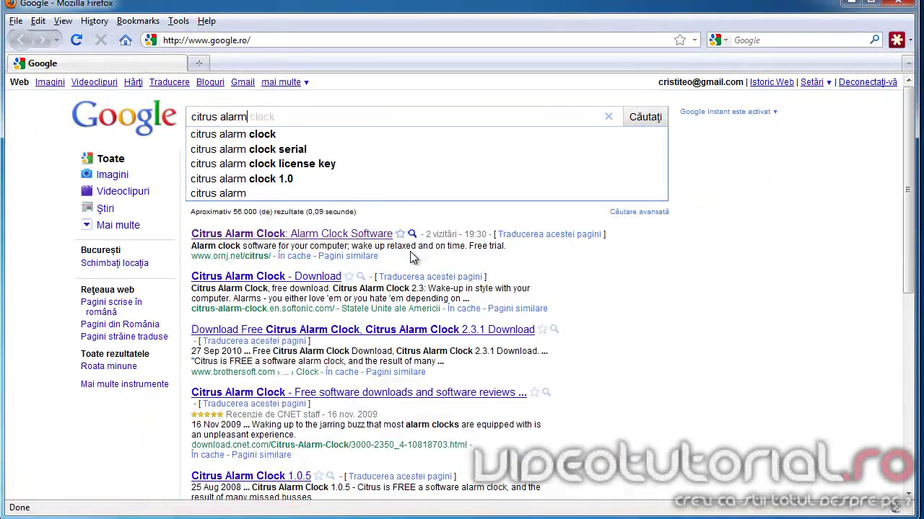
key(Return)
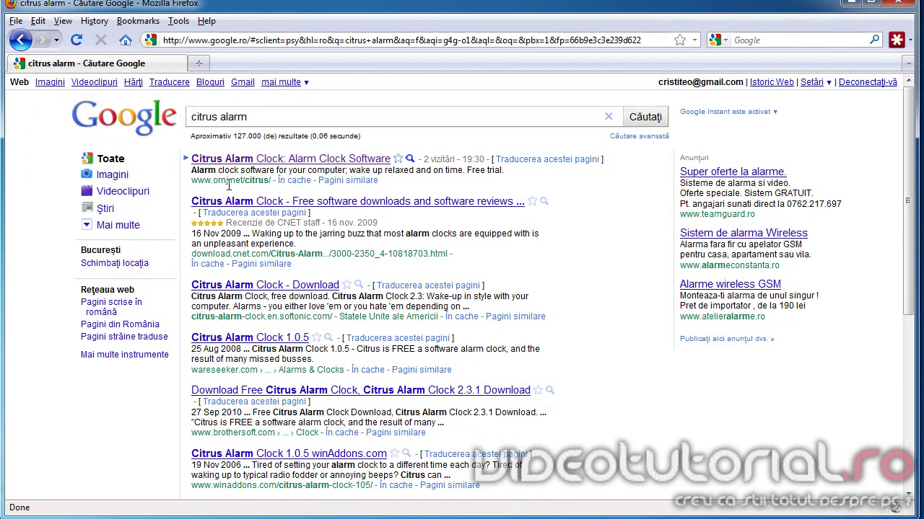
- Open the Citrus Alarm Clock page on ornj.net, request its free 30-day trial download and dismiss the save prompt
click(280, 161)
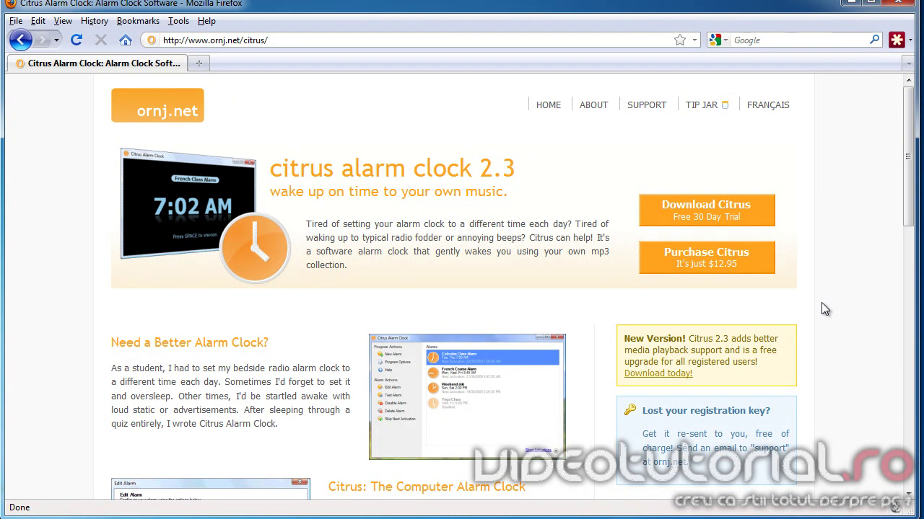
click(702, 210)
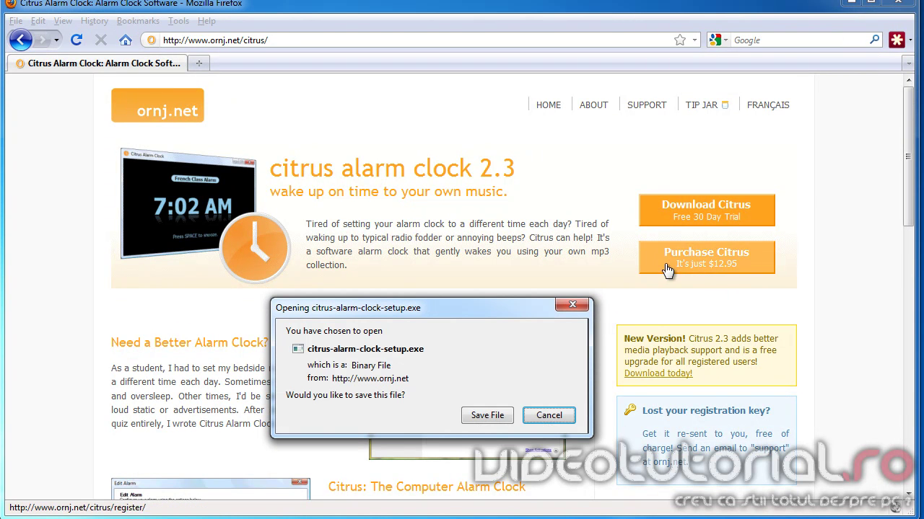
click(571, 305)
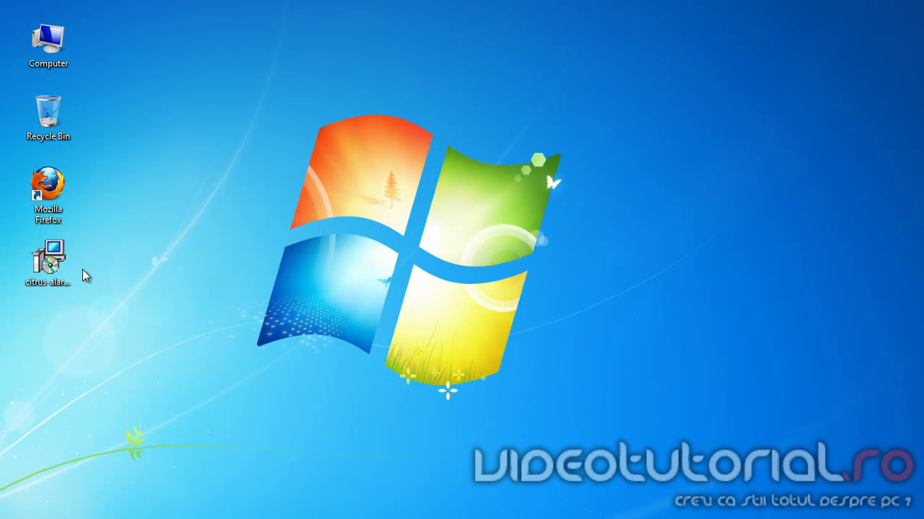
- Launch the Citrus Alarm Clock installer from the desktop, keep English as the setup language and continue past the welcome page
double_click(64, 264)
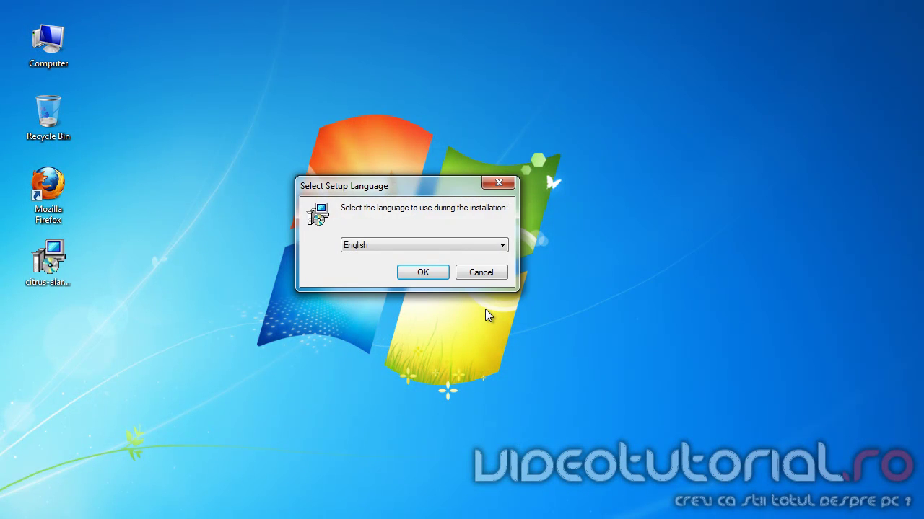
drag(387, 191, 480, 150)
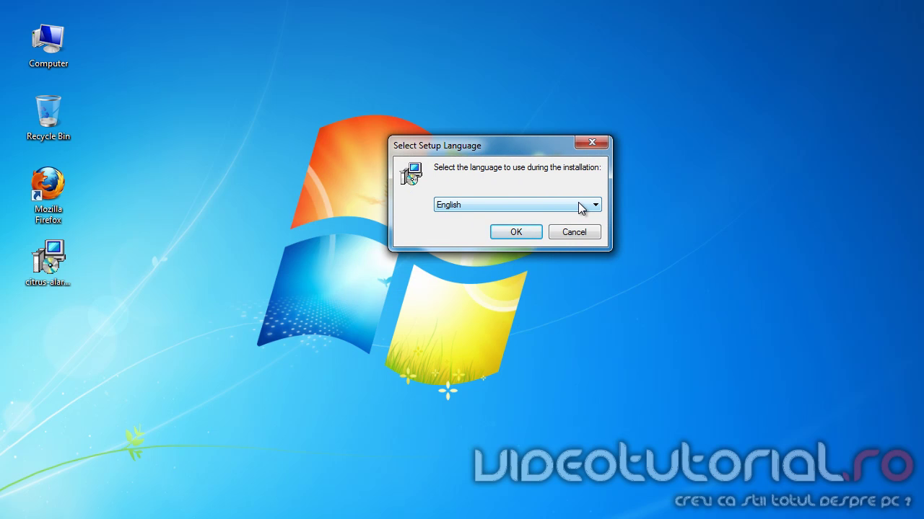
click(581, 206)
click(570, 354)
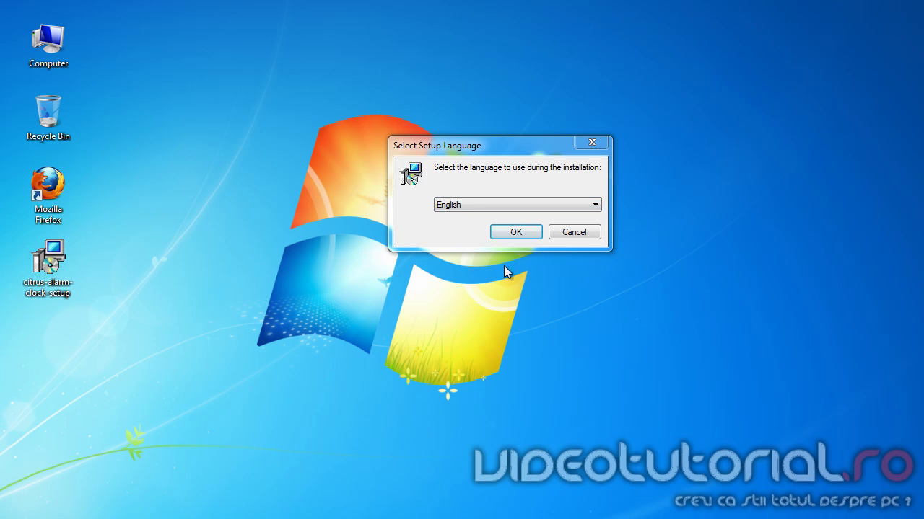
click(454, 206)
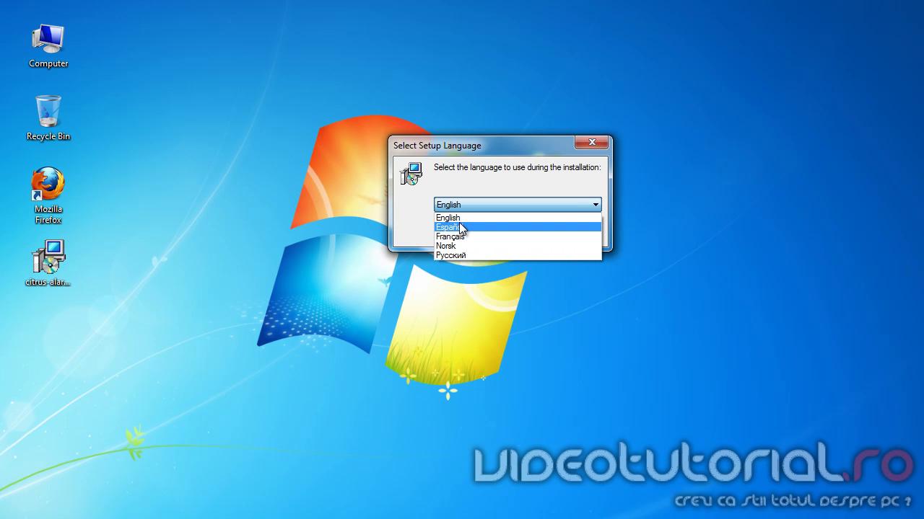
click(625, 199)
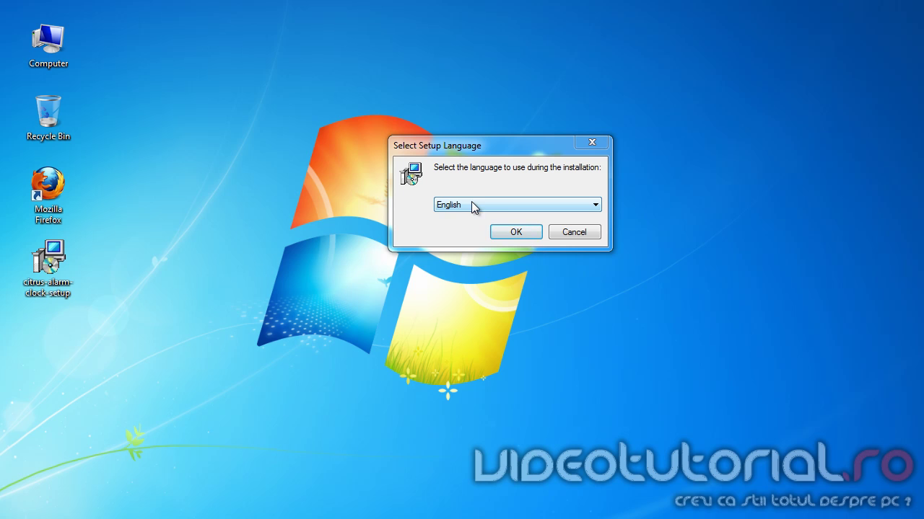
click(513, 238)
click(506, 357)
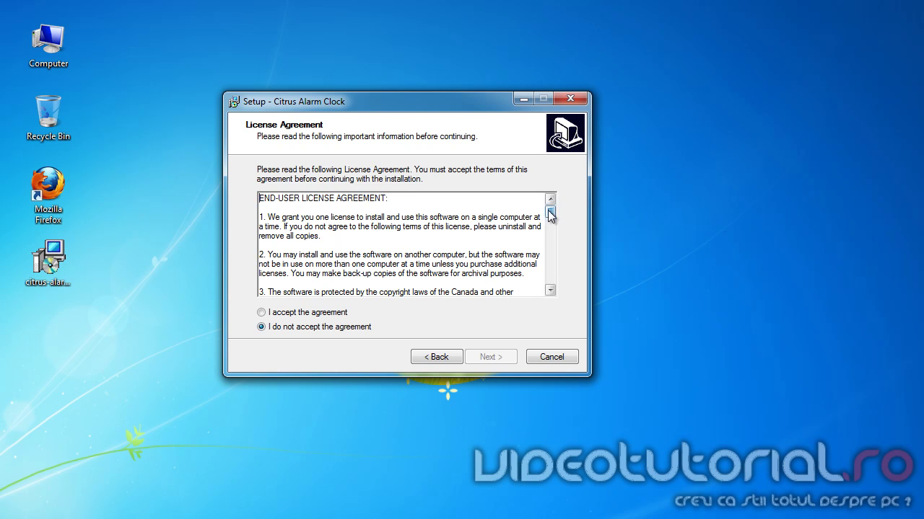
- Go through the end-user license agreement to its end, accept it and continue
drag(550, 212, 545, 290)
click(289, 312)
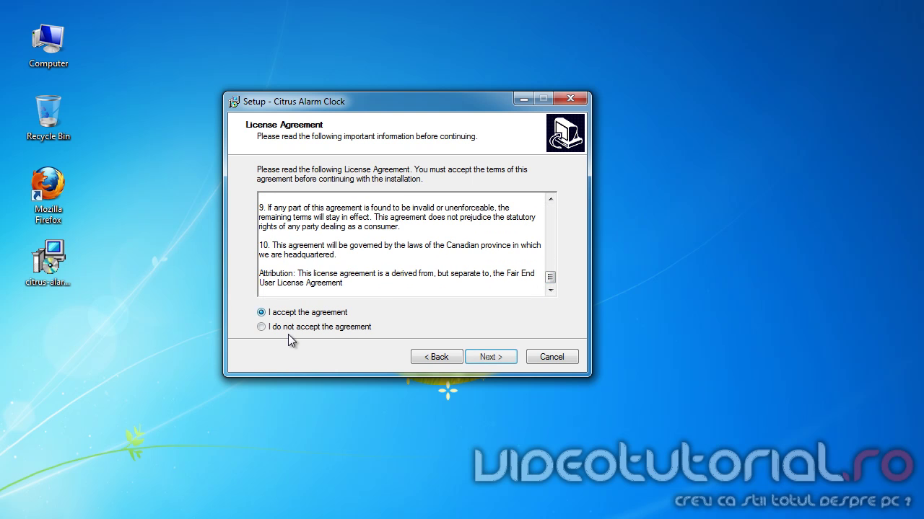
click(483, 357)
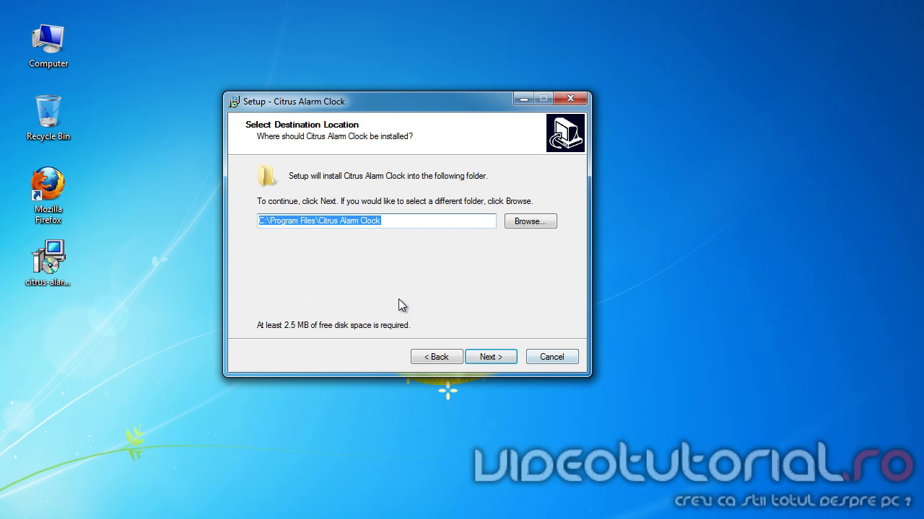
- Keep the default destination folder, Start Menu folder and the option to run at Windows startup for all users
click(497, 359)
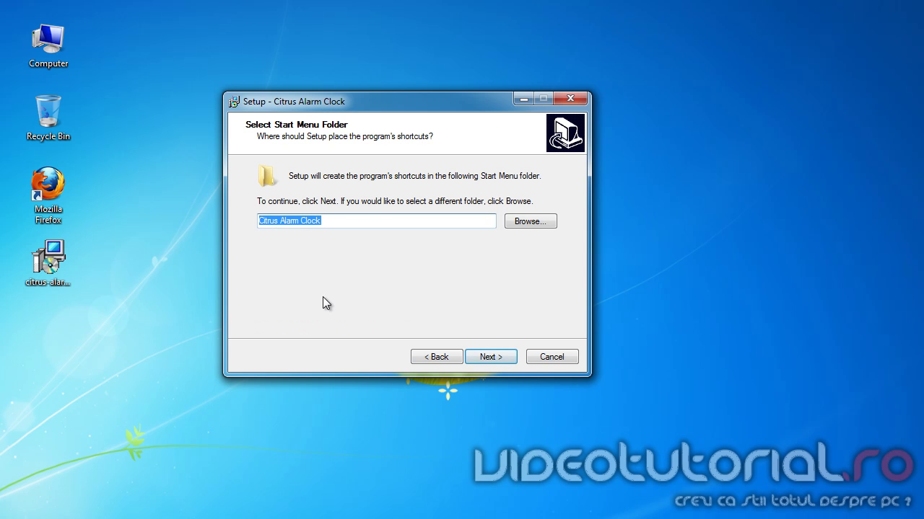
click(507, 357)
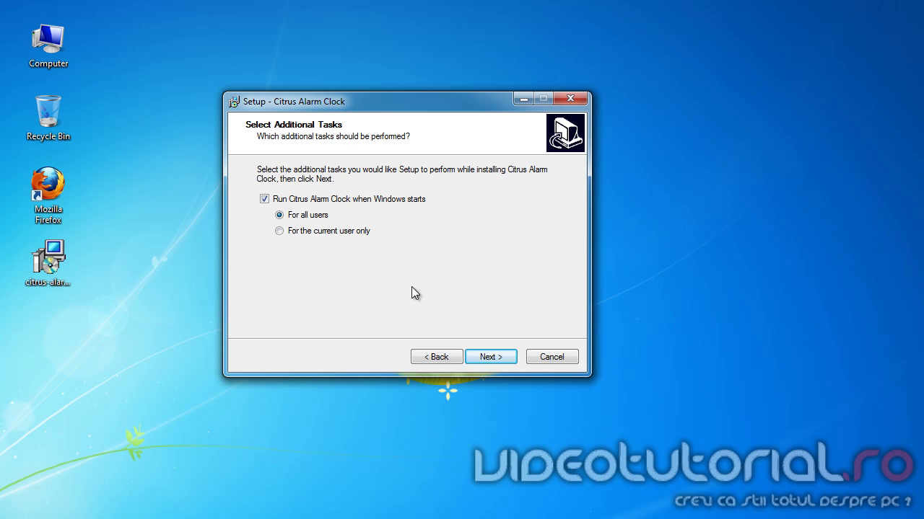
click(492, 358)
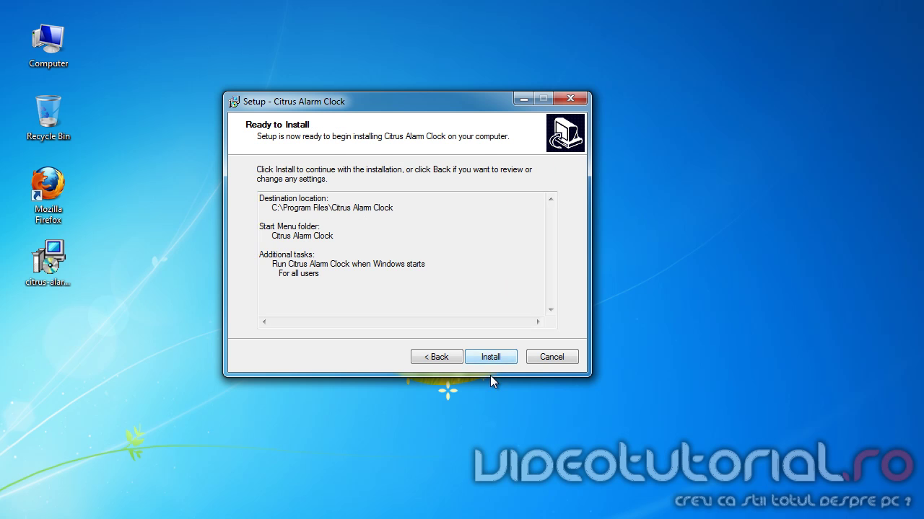
- Install Citrus Alarm Clock and finish the setup with the option to launch the program
click(492, 356)
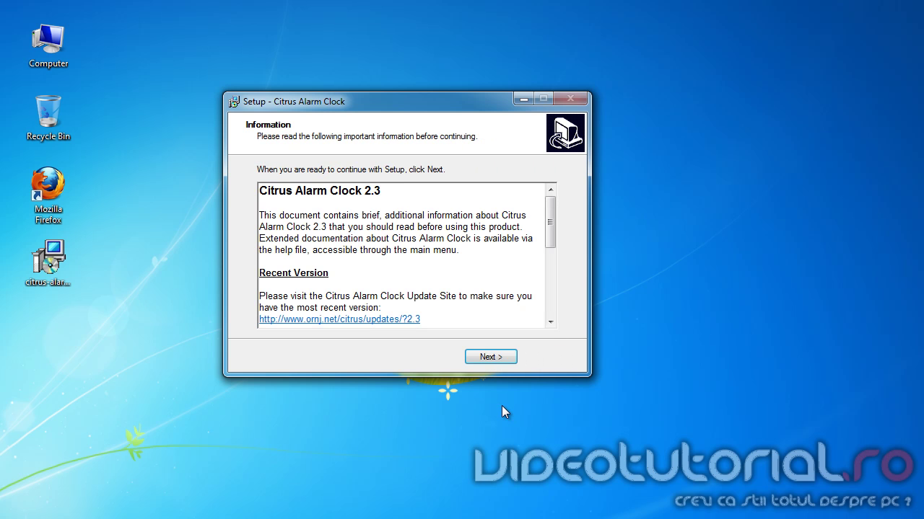
click(492, 358)
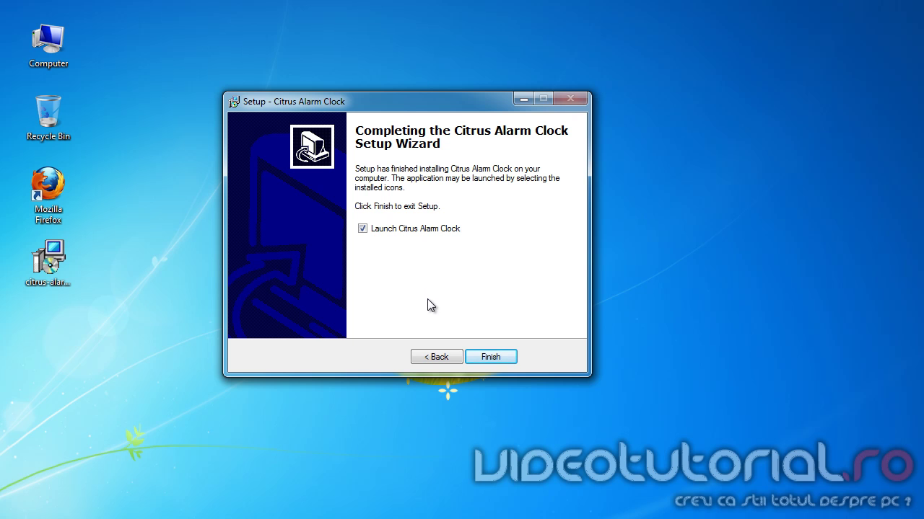
click(490, 357)
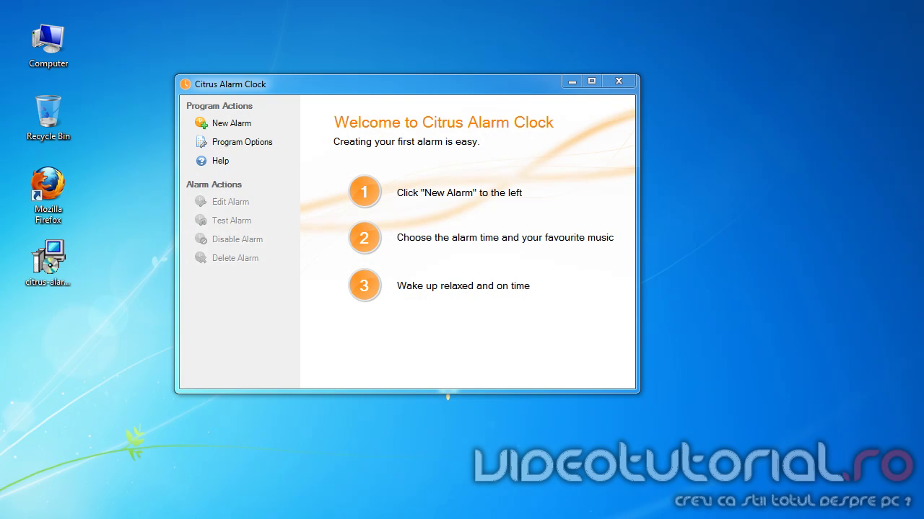
- Start a new alarm and enable it for every day from Monday to Sunday
drag(376, 94, 380, 80)
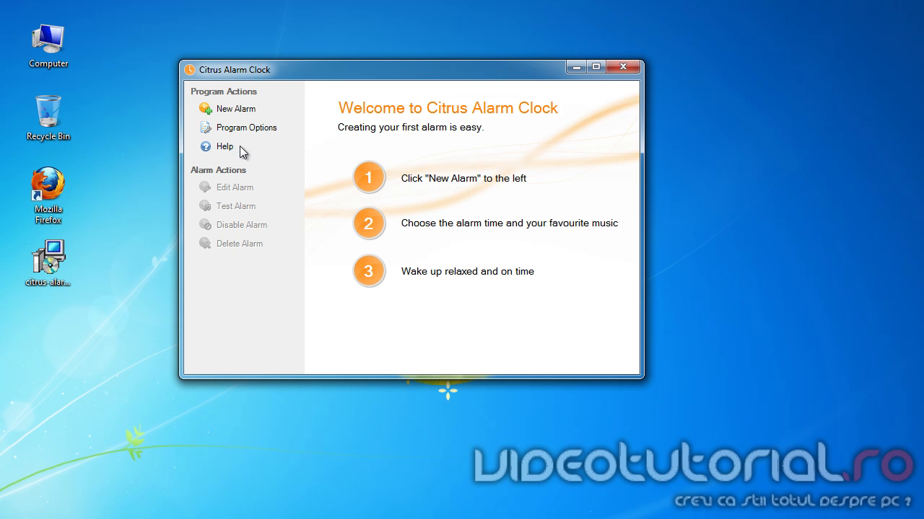
click(231, 112)
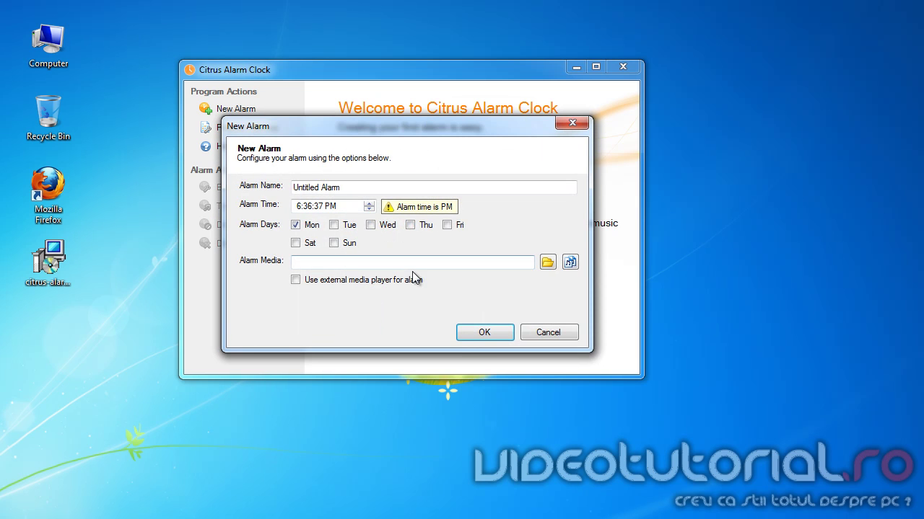
click(333, 226)
click(371, 226)
click(447, 226)
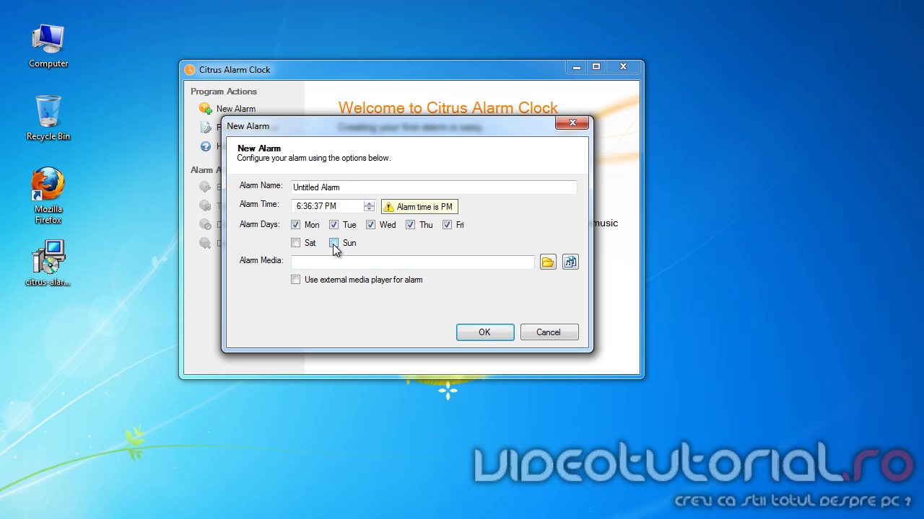
click(303, 246)
- Set the alarm time to 6:05:37 AM
click(300, 207)
click(331, 207)
click(373, 209)
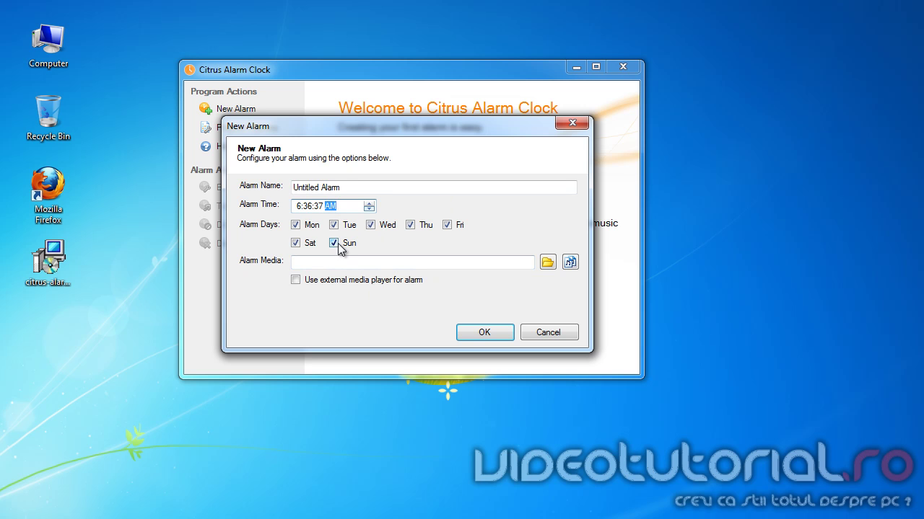
click(297, 206)
click(309, 207)
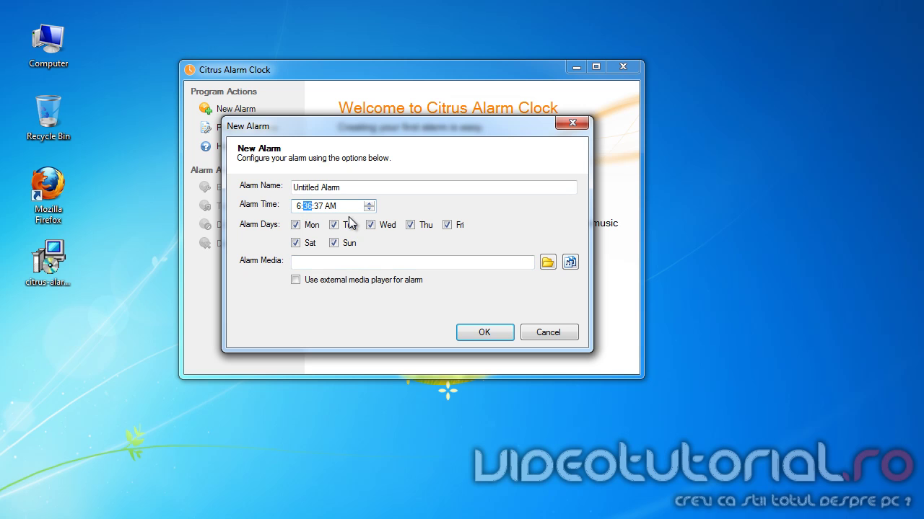
click(368, 209)
click(369, 210)
click(369, 209)
click(369, 209)
click(368, 209)
click(368, 210)
click(373, 209)
click(373, 209)
click(373, 210)
click(373, 210)
click(373, 210)
click(374, 210)
click(373, 209)
click(373, 209)
click(373, 209)
click(373, 209)
click(373, 209)
click(297, 207)
- Create a playlist for the alarm media and add the Kalimba track from the Sample Music folder
click(570, 262)
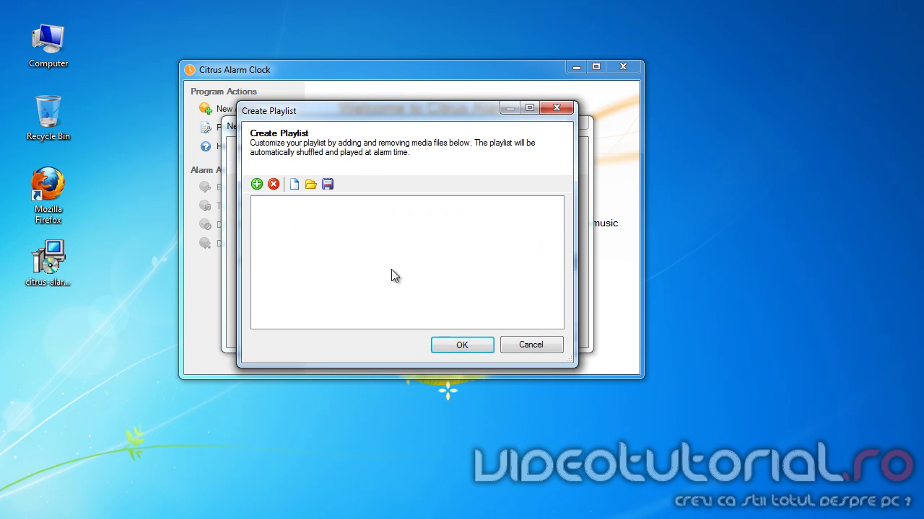
click(257, 185)
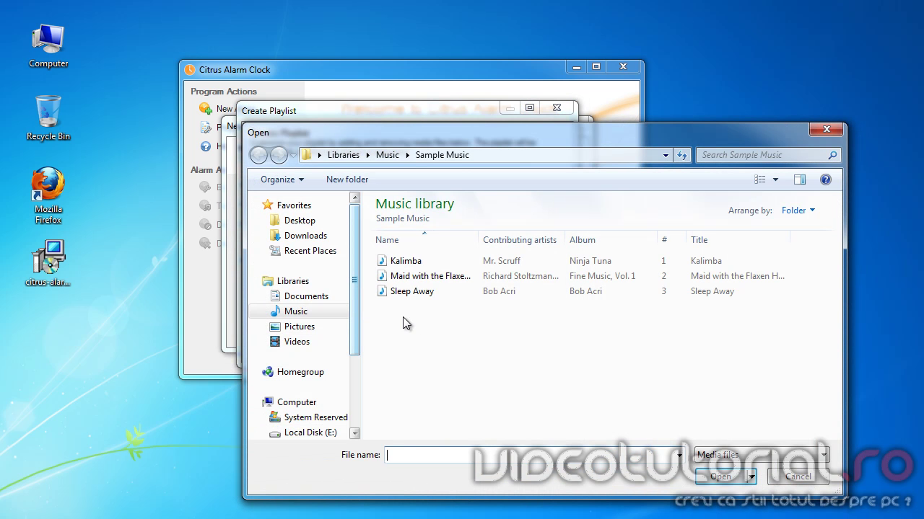
click(408, 261)
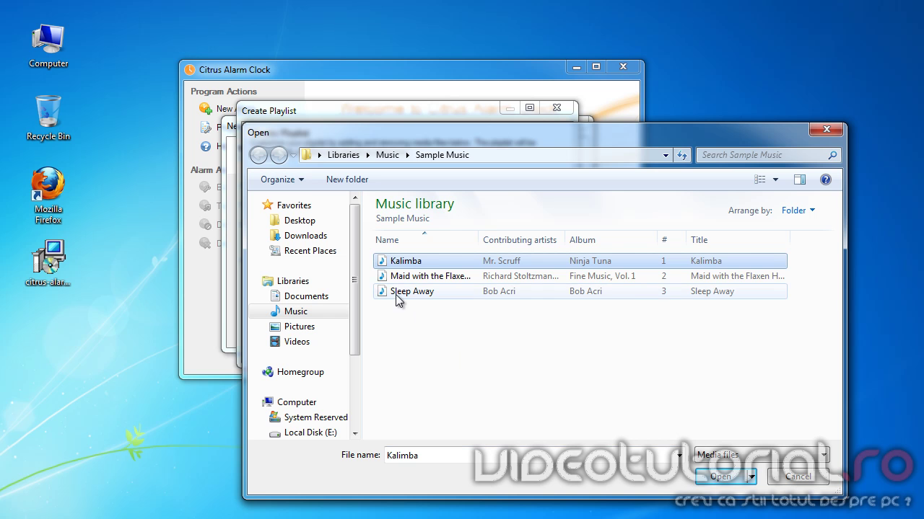
click(721, 477)
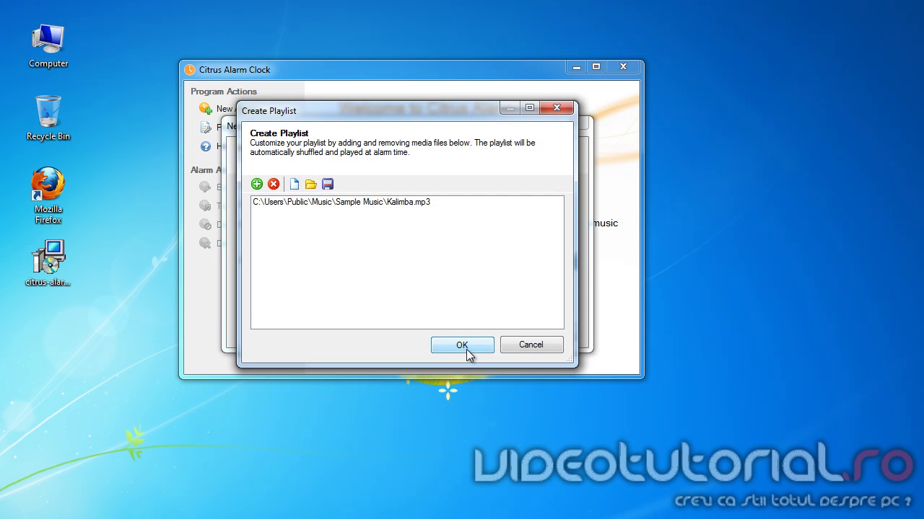
- Save the playlist as sssssss in the Sample Music folder and use it as the alarm media
click(464, 346)
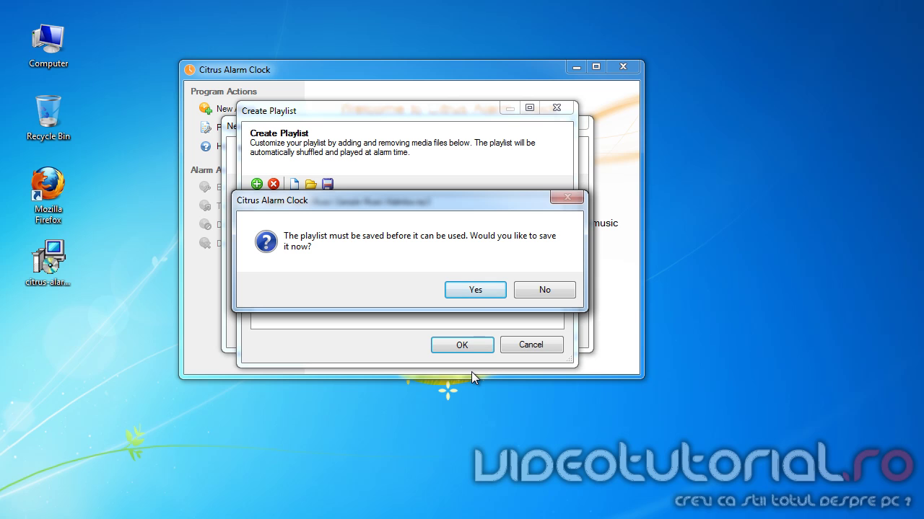
click(474, 291)
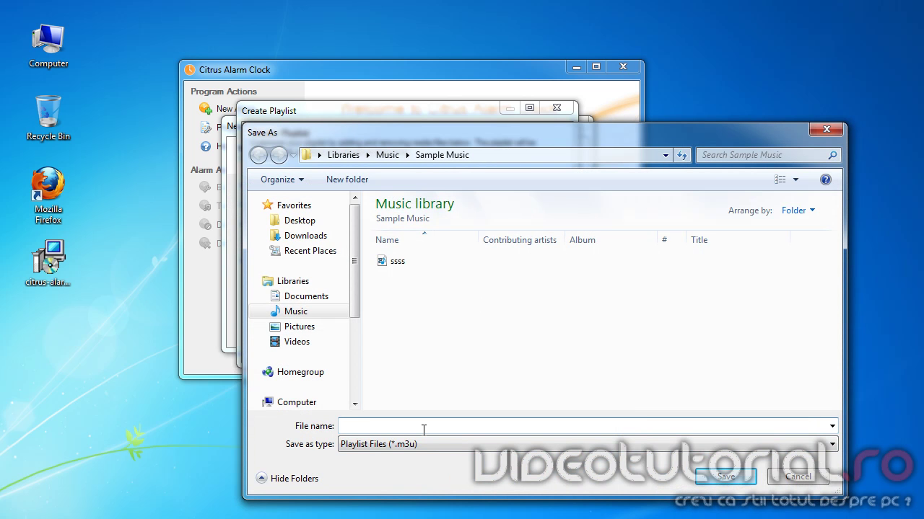
text(sssssss)
click(714, 477)
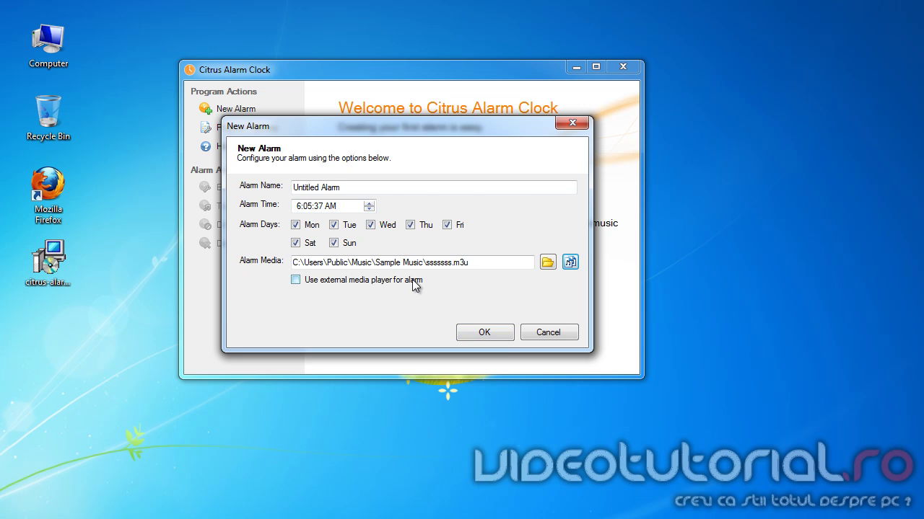
- Name the alarm "Trezeste-te" and save it
drag(364, 188, 182, 189)
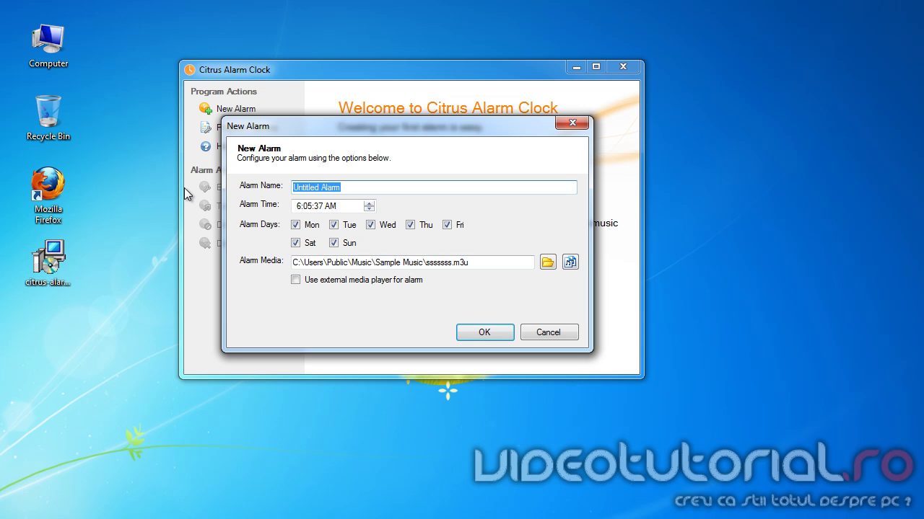
text(Trezeste-te)
click(484, 335)
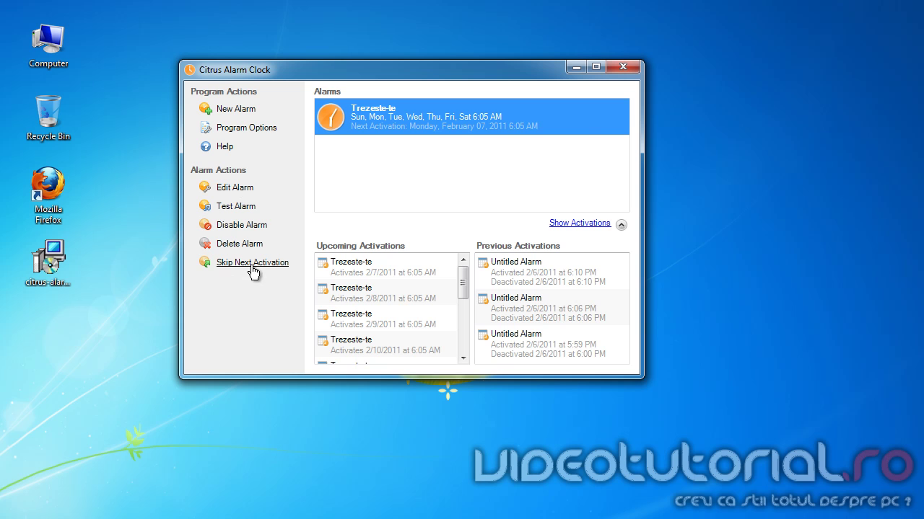
- Change the Trezeste-te alarm's time to 6:40:37 PM and save the edited alarm
click(231, 189)
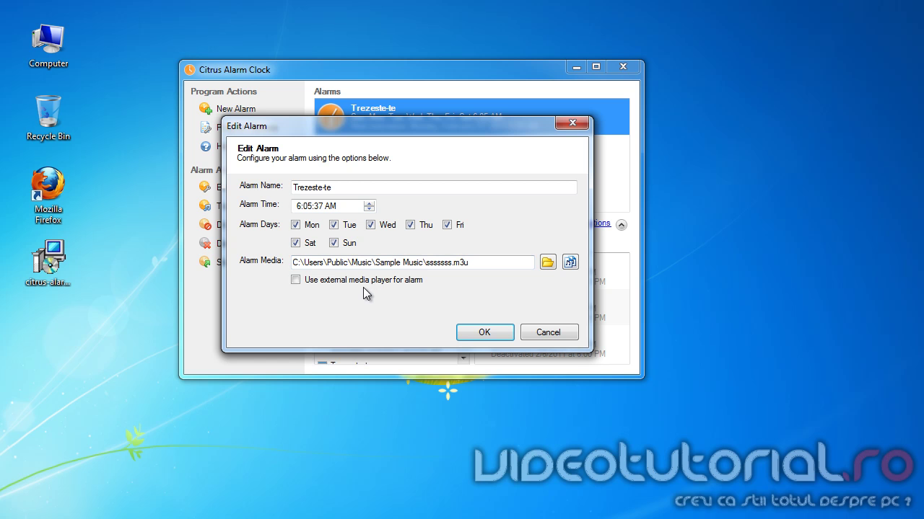
click(305, 206)
text(3)
text(9)
text(40)
click(331, 207)
click(368, 203)
click(468, 333)
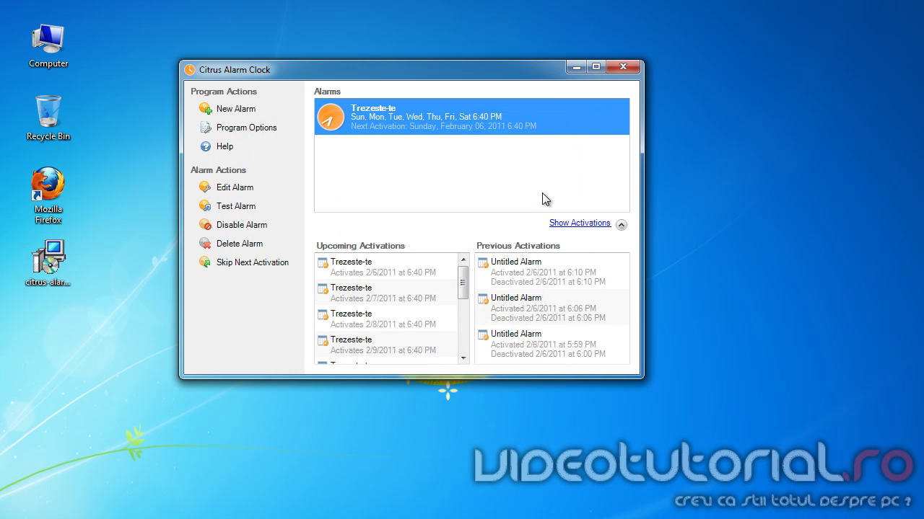
- Review the time settings of the Trezeste-te alarm, accept them as they are and minimize the main window
click(570, 69)
double_click(422, 122)
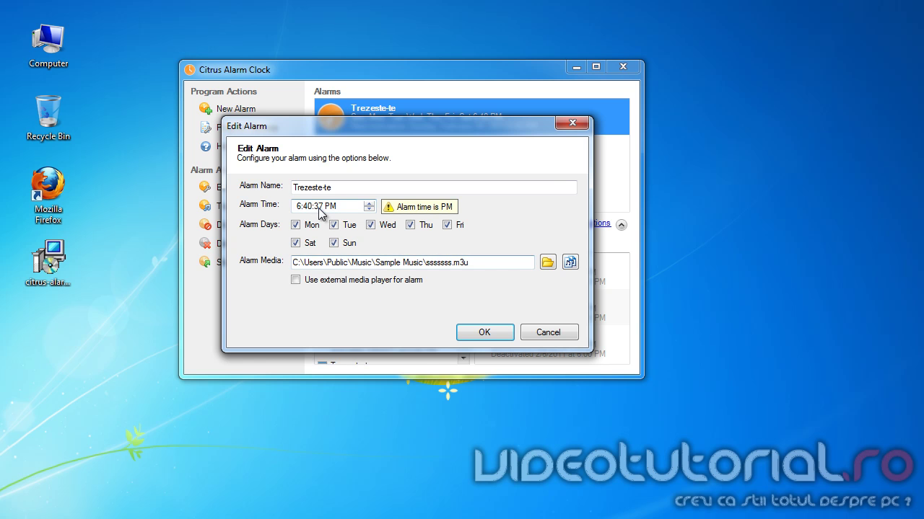
click(482, 334)
click(576, 67)
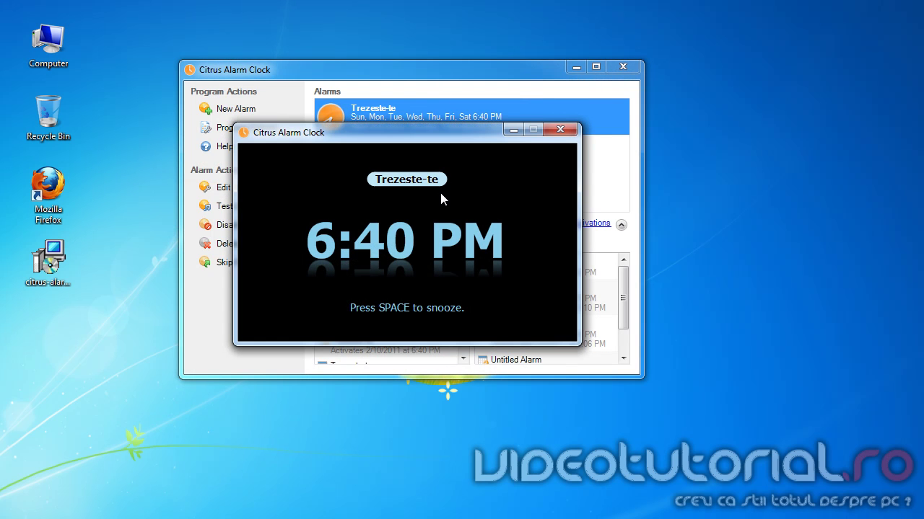
- Look at the Trezeste-te alarm's time settings again while the alarm rings, and close them without changes
click(446, 125)
double_click(436, 109)
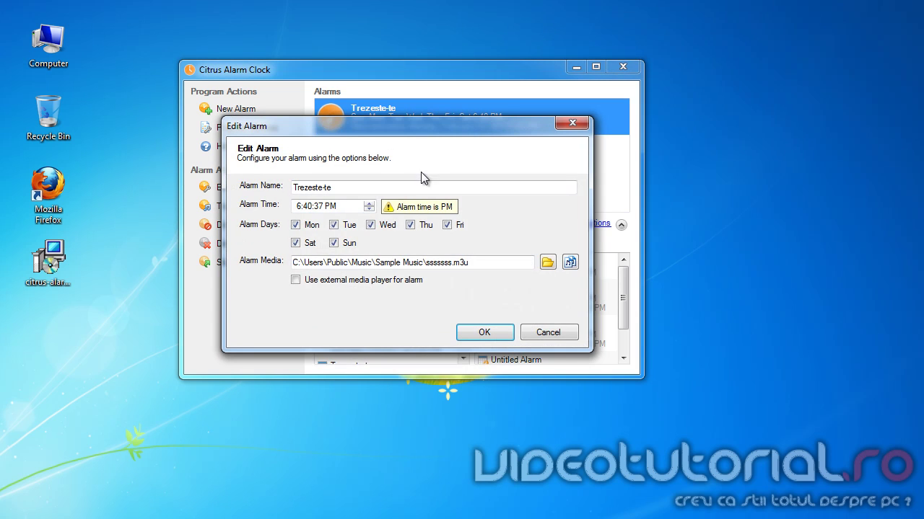
click(318, 207)
click(570, 124)
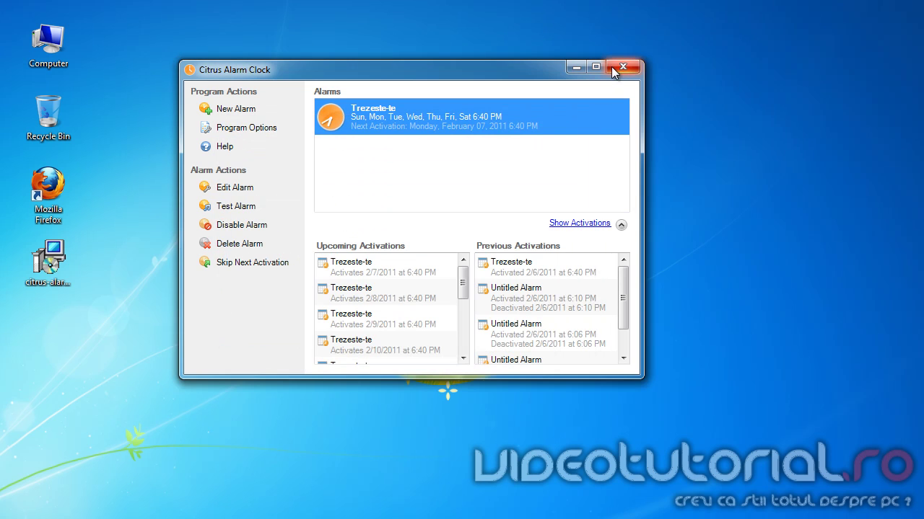
- Close the main window and the ringing alarm, and dismiss the registration dialog by continuing the trial
click(612, 67)
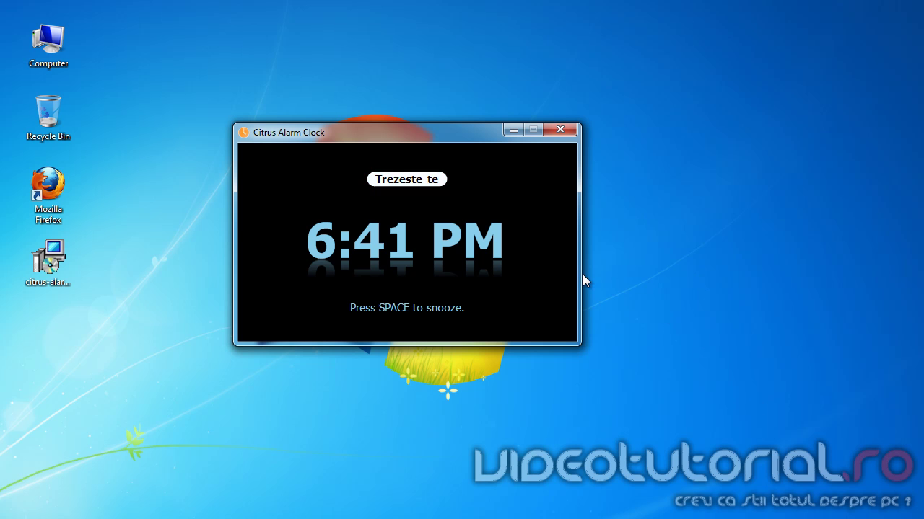
click(560, 130)
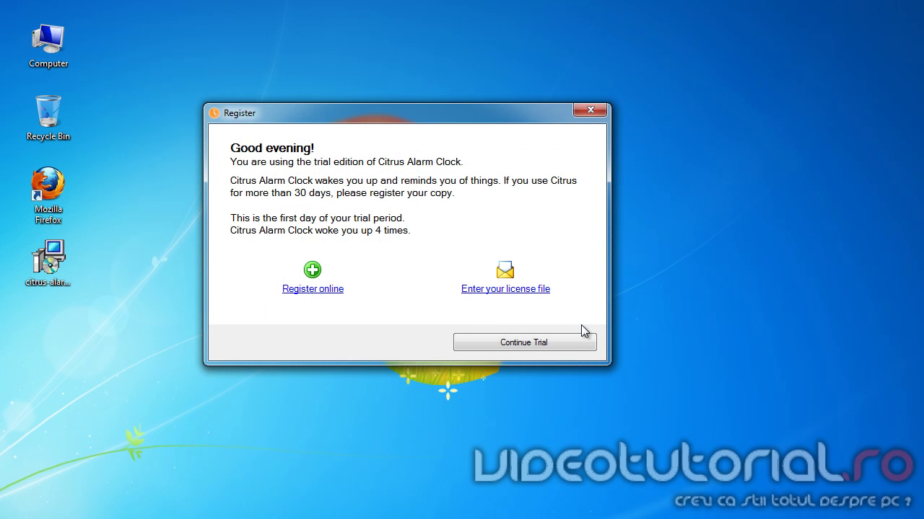
click(519, 340)
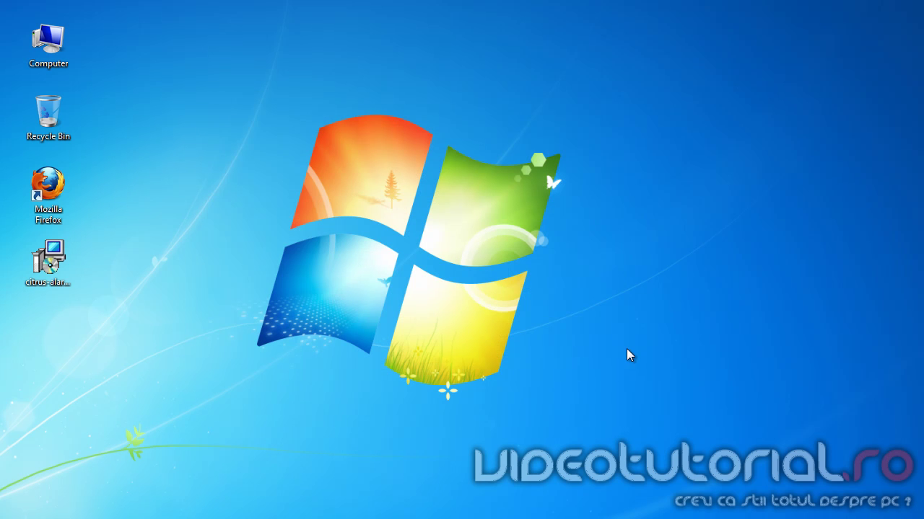